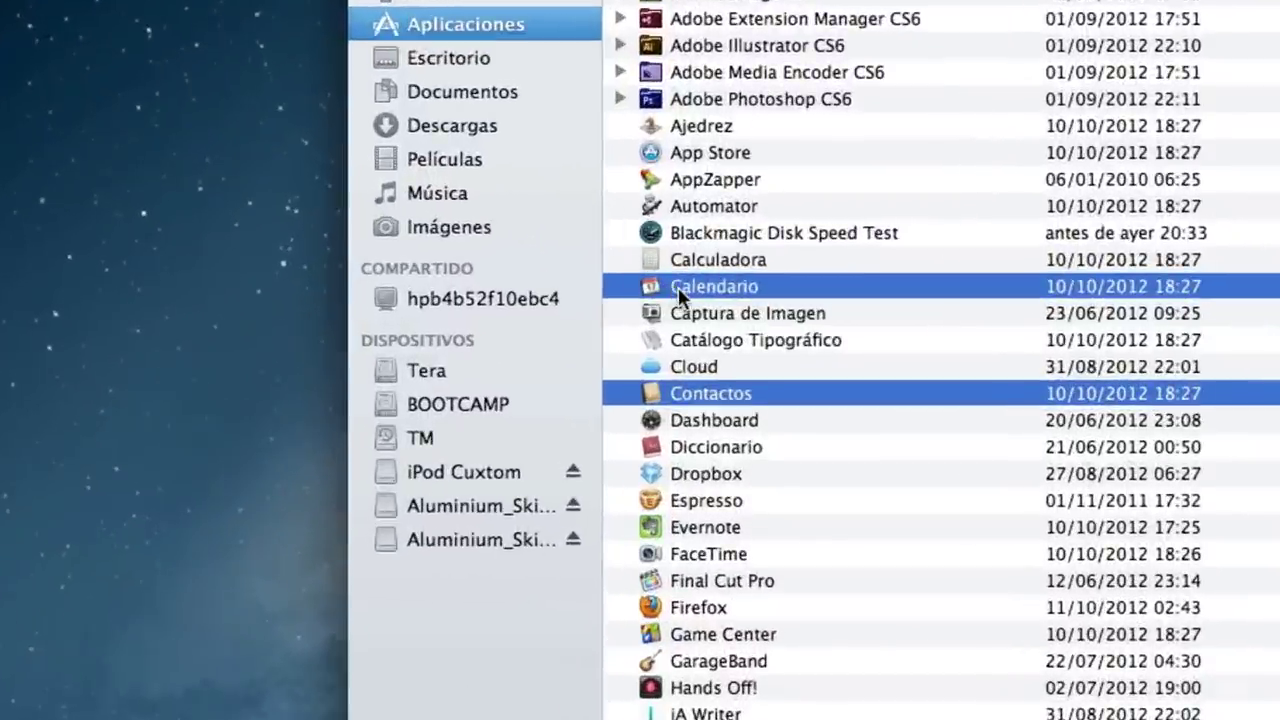
# - Copy the Calendario and Contactos applications from the Aplicaciones folder to the desktop as backups
pyautogui.moveTo(678, 287); pyautogui.dragTo(107, 368)
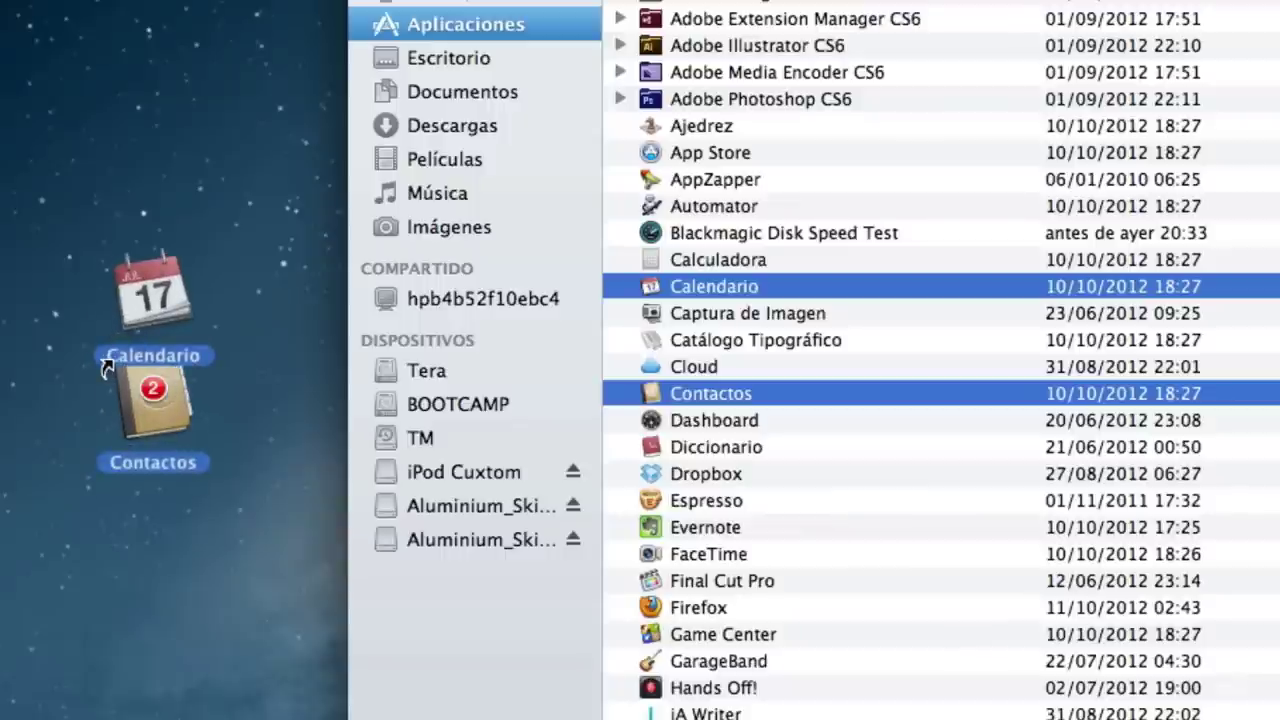
pyautogui.moveTo(107, 368); pyautogui.dragTo(76, 363)
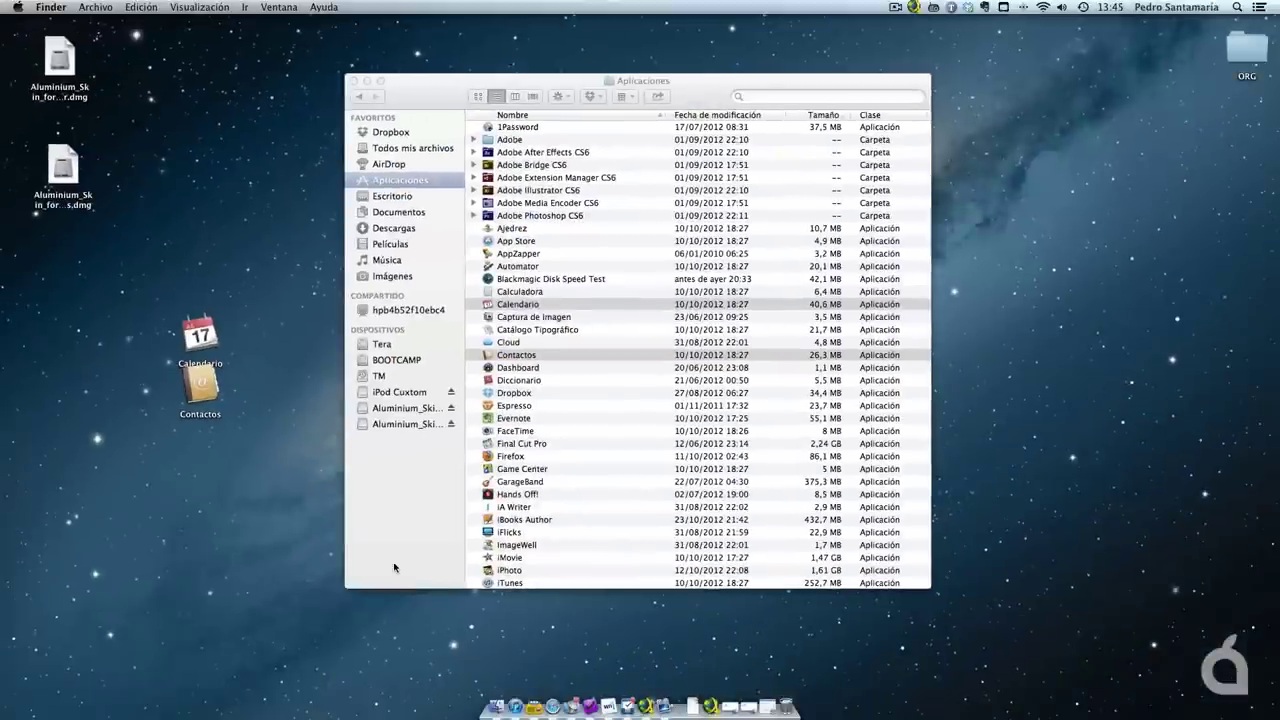
# - Open both Aluminium Skin disk images on the desktop, the Calendar one and the Contacts one
pyautogui.click(54, 61)
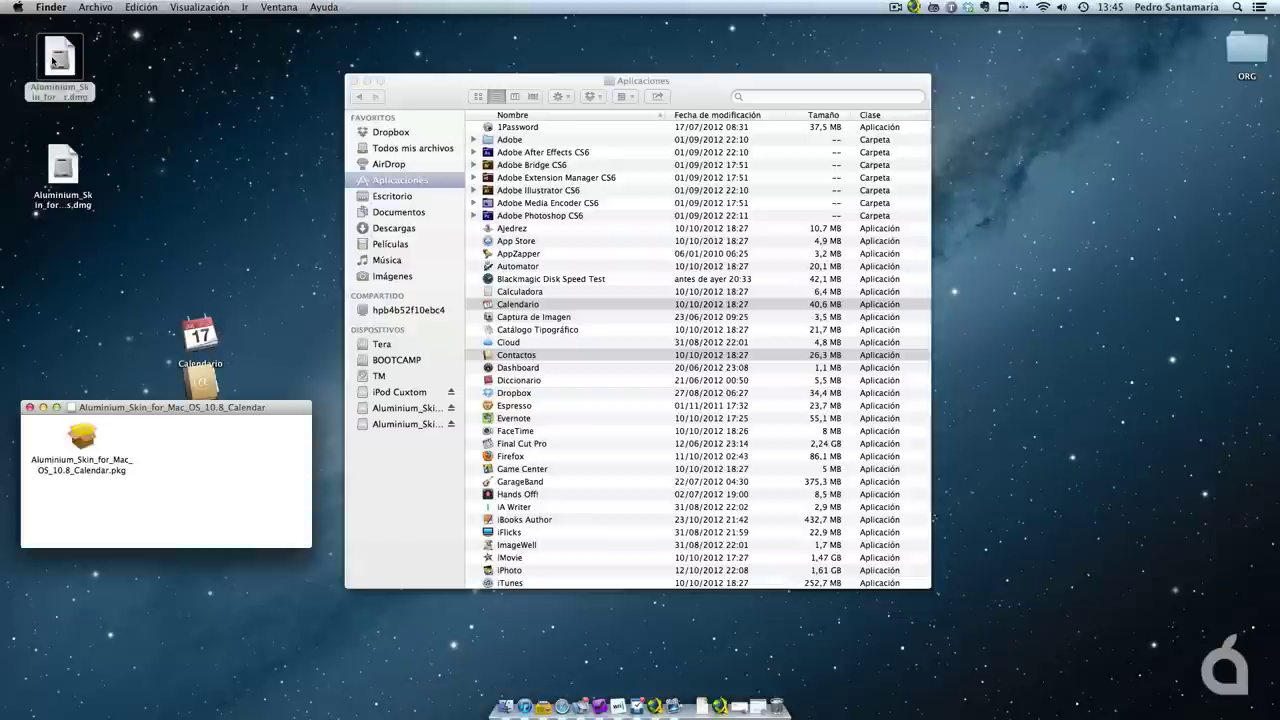
pyautogui.click(61, 168)
pyautogui.doubleClick(58, 167)
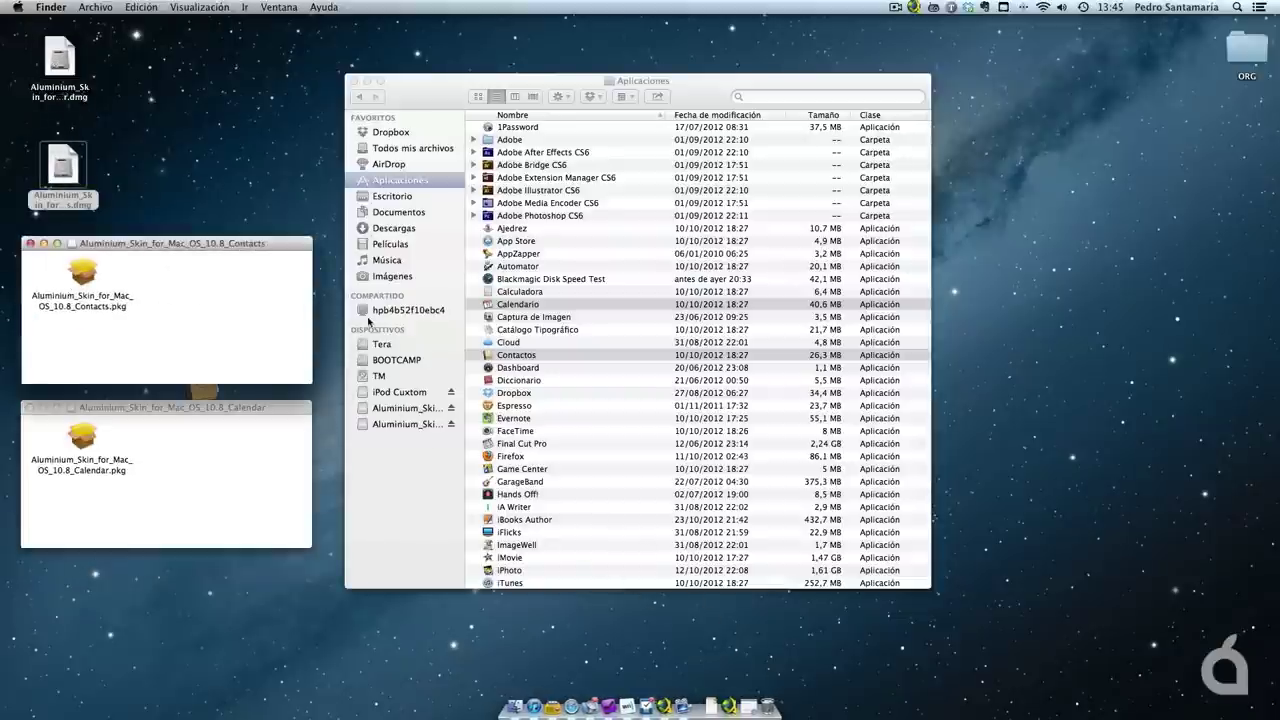
# - Open Contactos from the Aplicaciones folder to examine its original appearance, and quit it
pyautogui.click(563, 356)
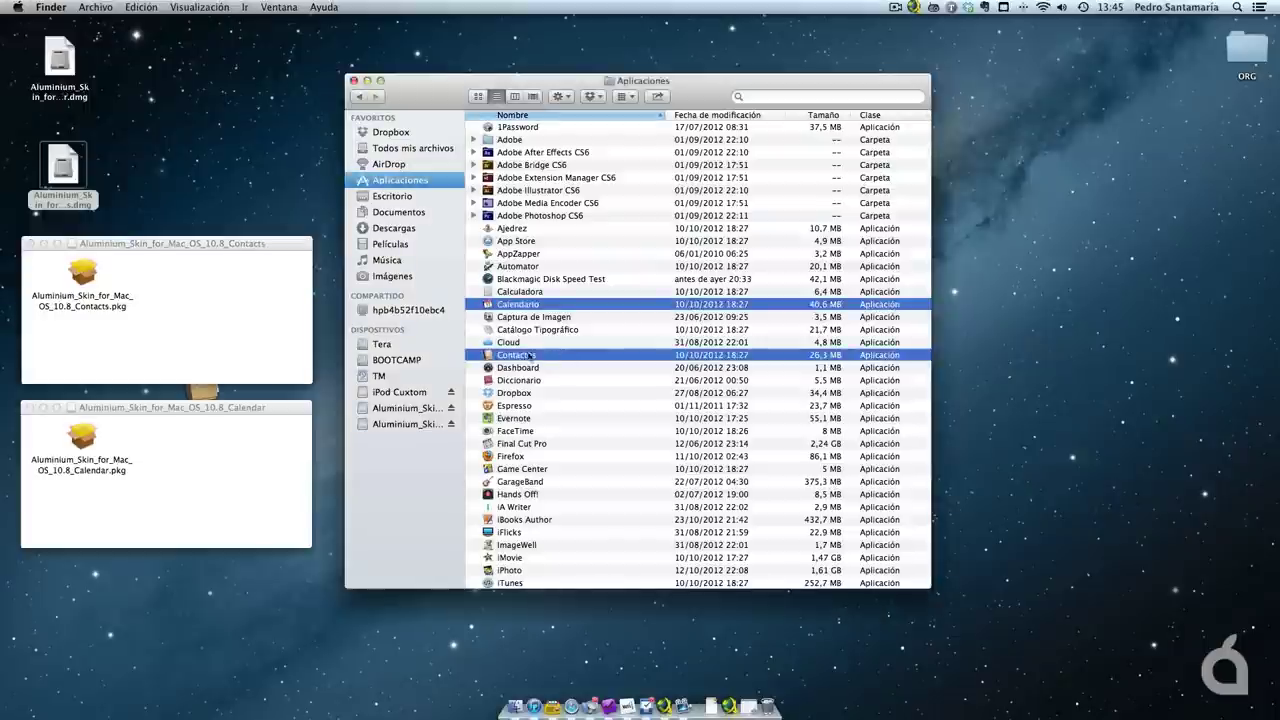
pyautogui.doubleClick(530, 358)
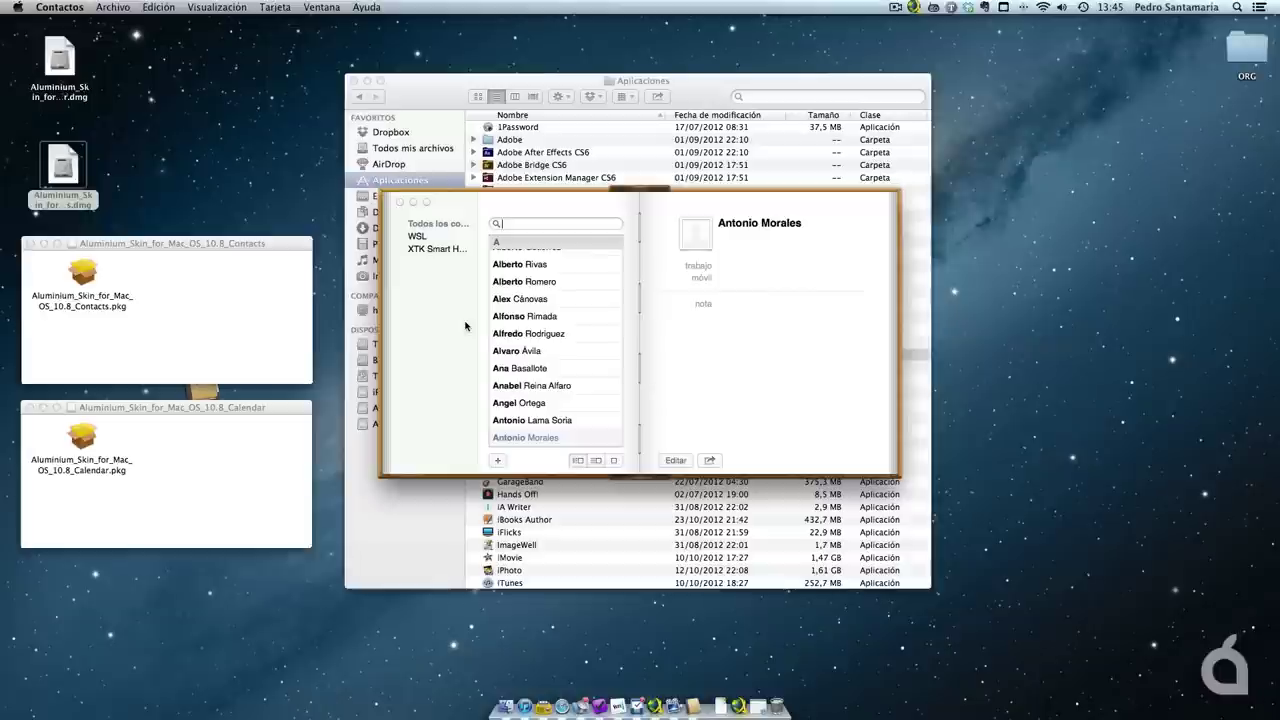
pyautogui.press('super+q')
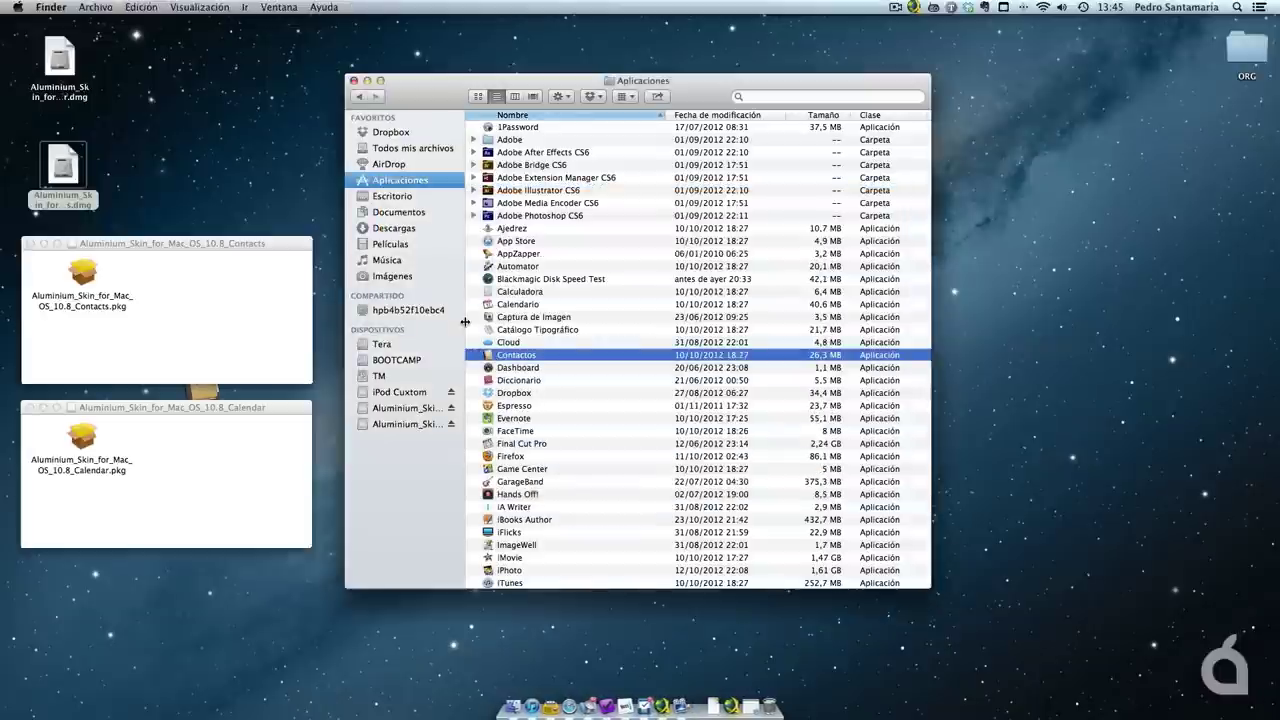
# - Install the Aluminium_Skin_for_Mac_OS_10.8_Contacts.pkg package with the standard installation, authorizing it with the account password, and close the installer
pyautogui.click(77, 277)
pyautogui.doubleClick(77, 277)
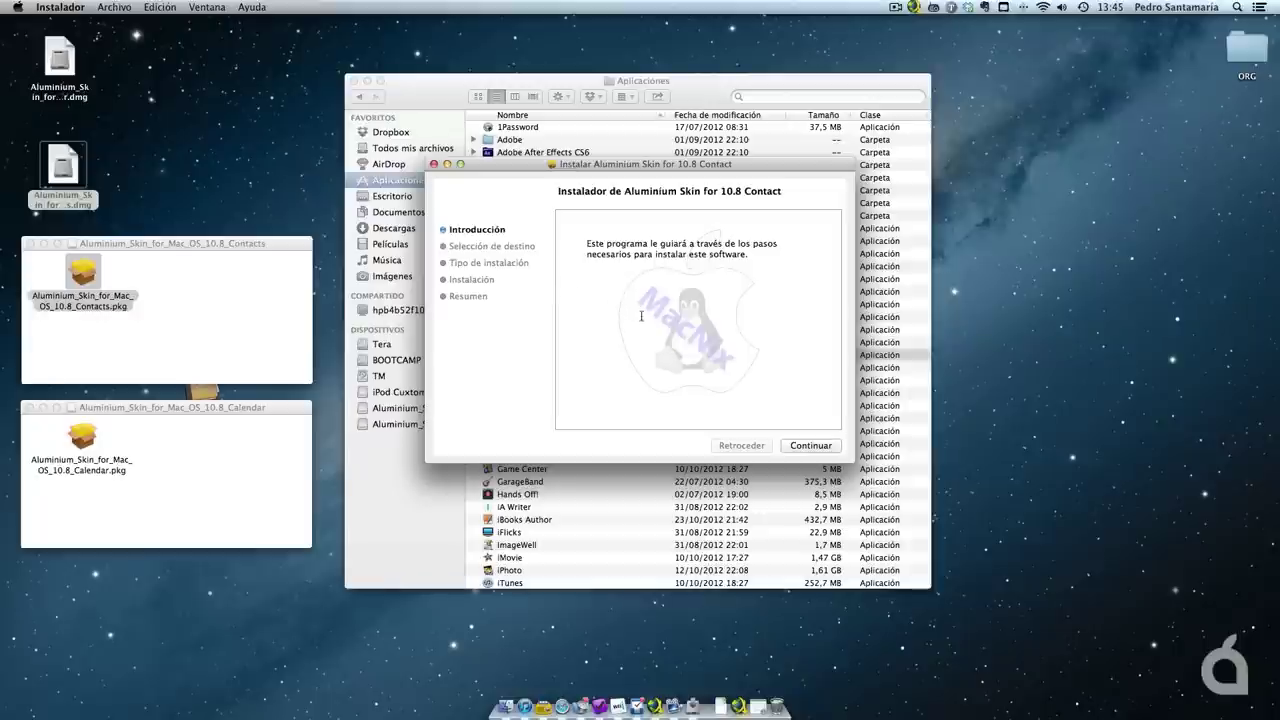
pyautogui.click(818, 446)
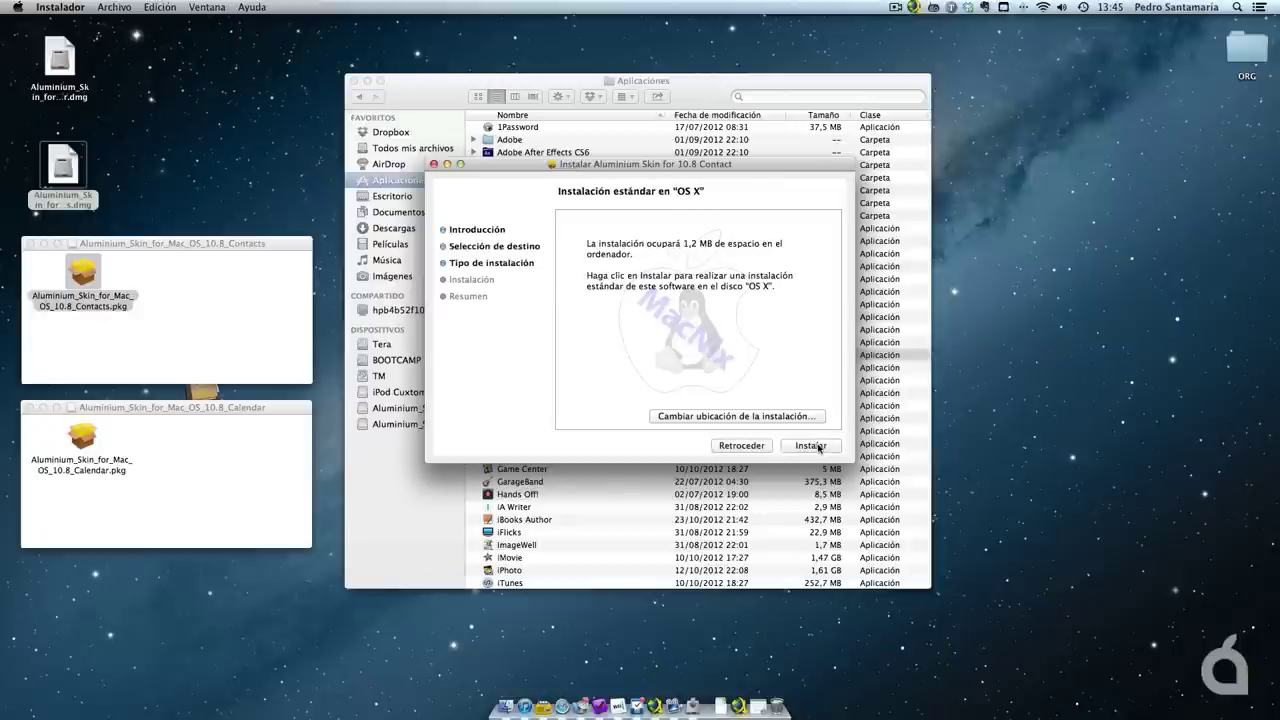
pyautogui.click(815, 448)
pyautogui.write('••')
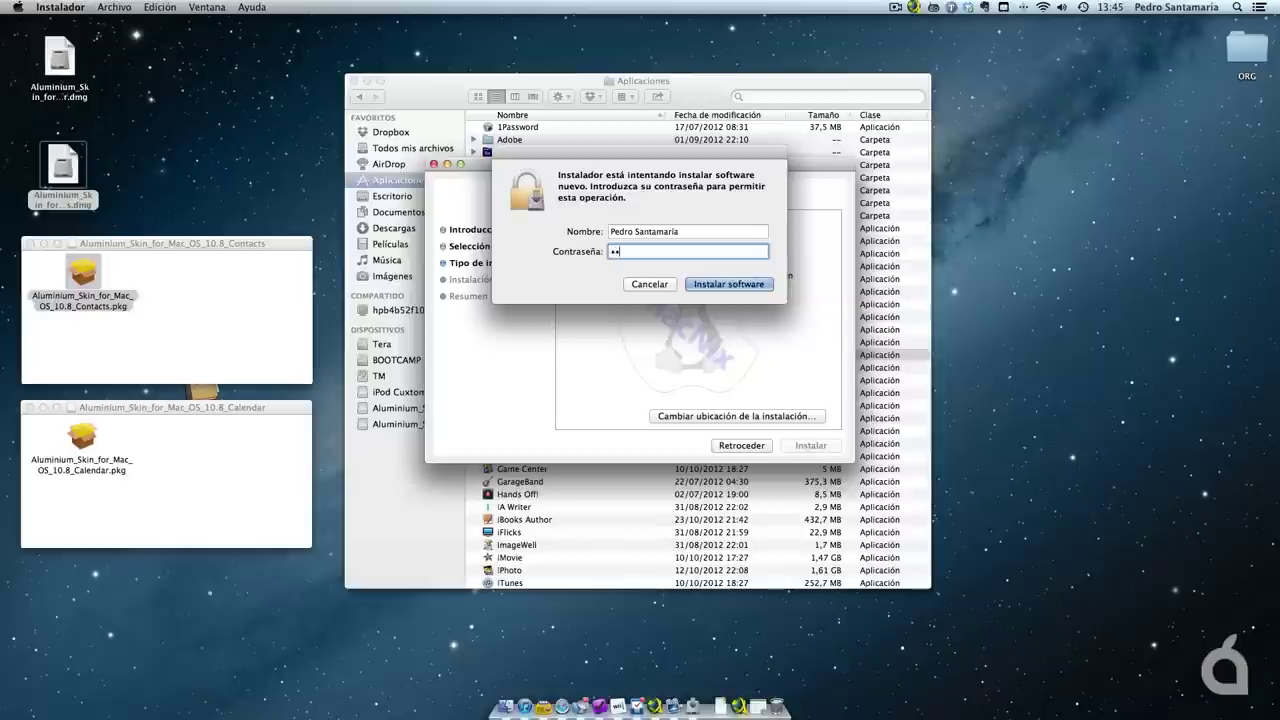
pyautogui.write('••••')
pyautogui.press('BackSpace')
pyautogui.press('BackSpace')
pyautogui.press('BackSpace')
pyautogui.press('BackSpace')
pyautogui.press('BackSpace')
pyautogui.press('BackSpace')
pyautogui.write('••••••')
pyautogui.press('Return')
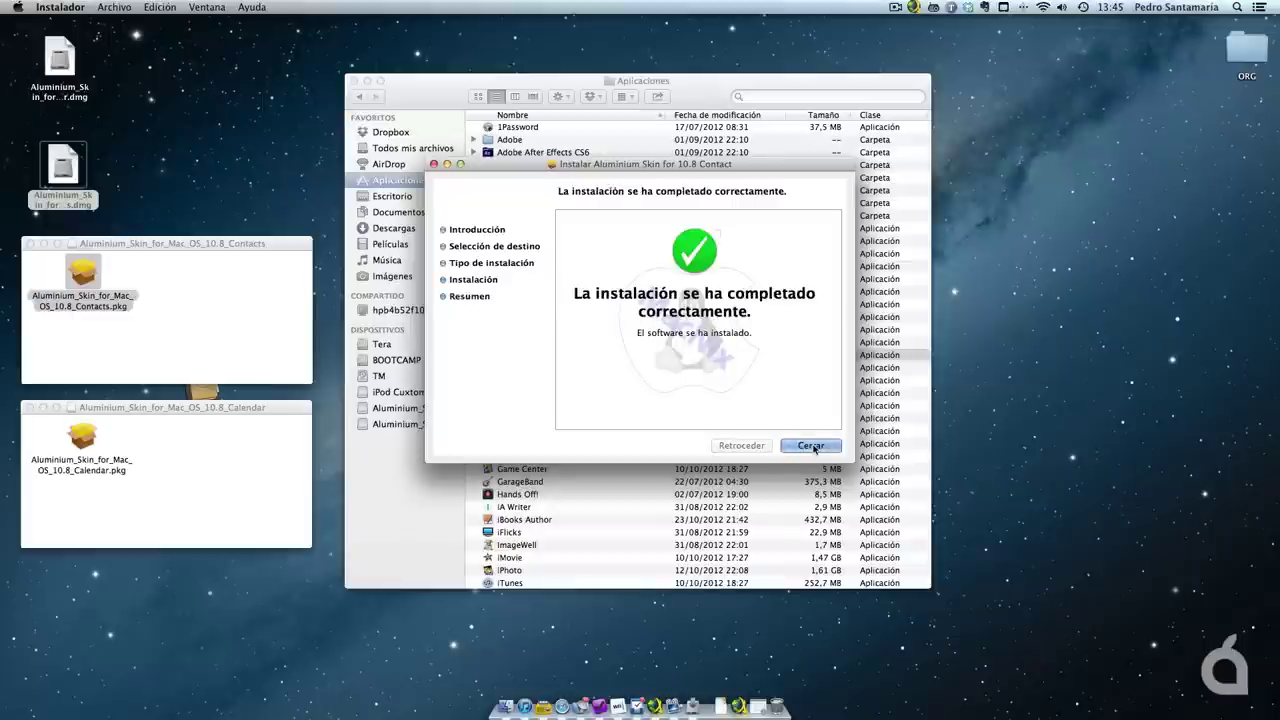
pyautogui.click(815, 446)
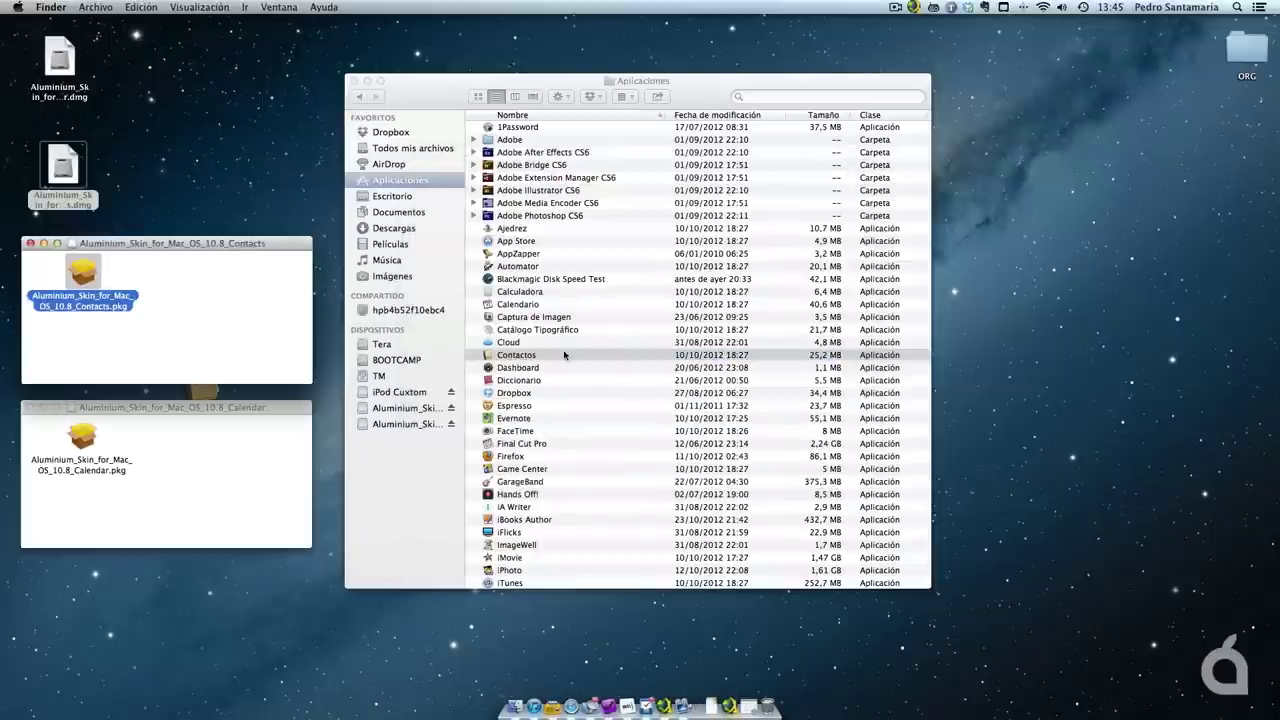
# - Open Contactos, examine its window styling away from the file list, and close it
pyautogui.doubleClick(521, 356)
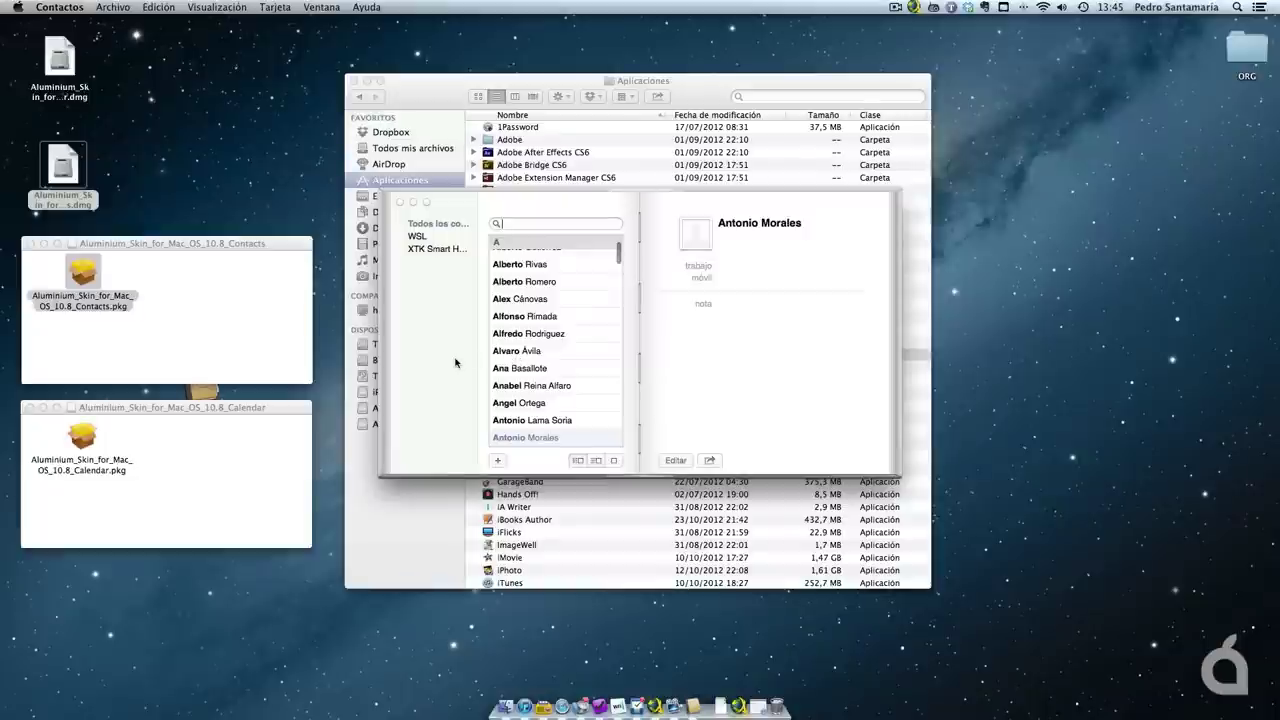
pyautogui.moveTo(458, 204); pyautogui.dragTo(706, 229)
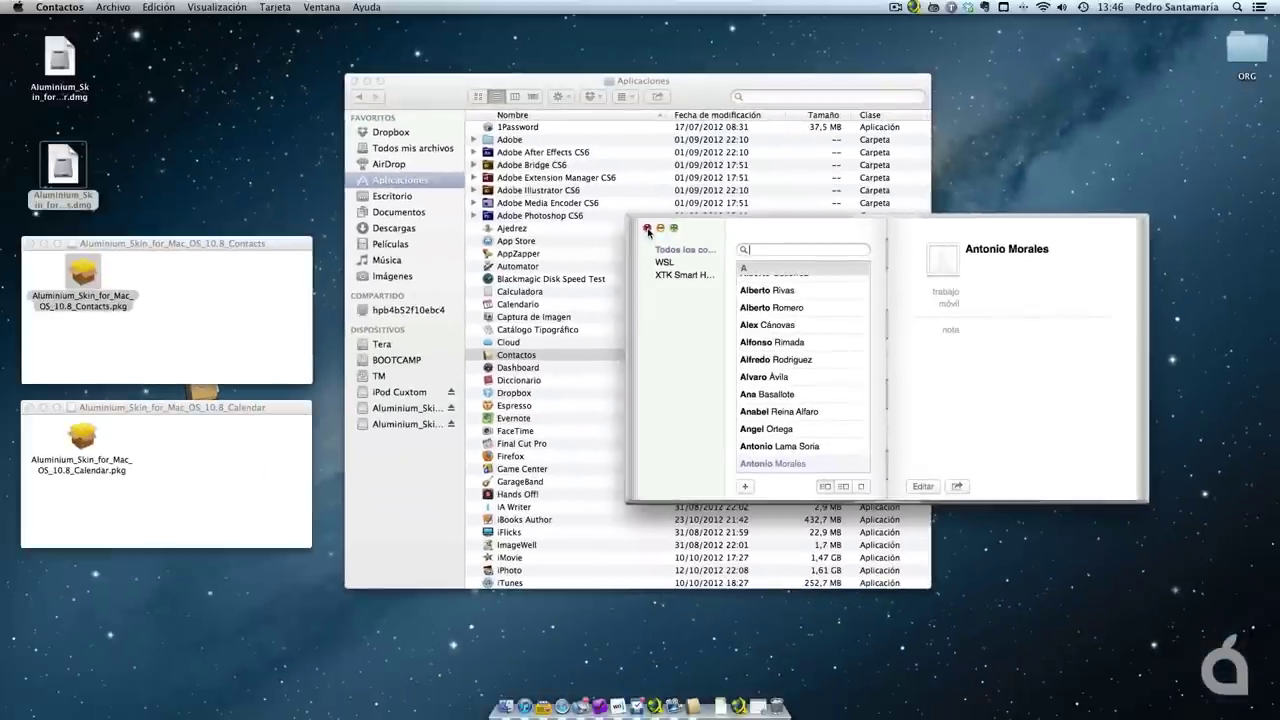
pyautogui.click(123, 75)
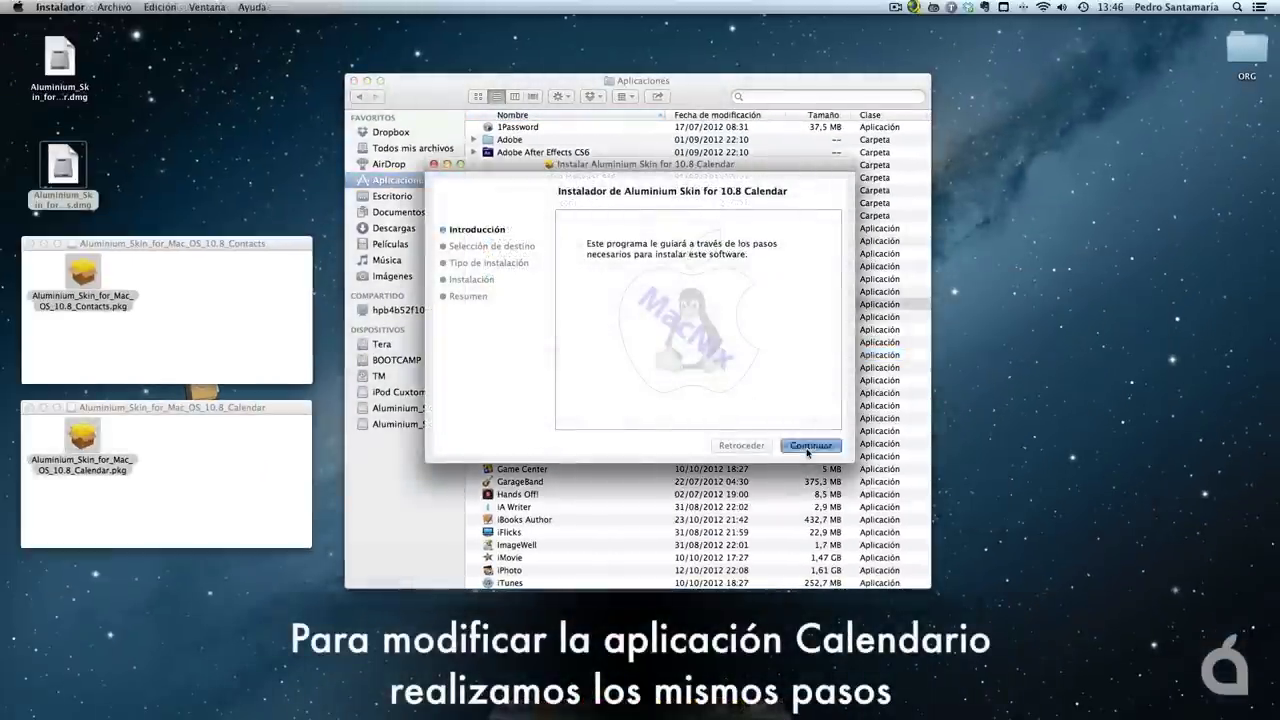
# - Install the Aluminium Skin for 10.8 Calendar package with the standard installation, entering the account password, and close the installer
pyautogui.click(808, 445)
pyautogui.click(808, 445)
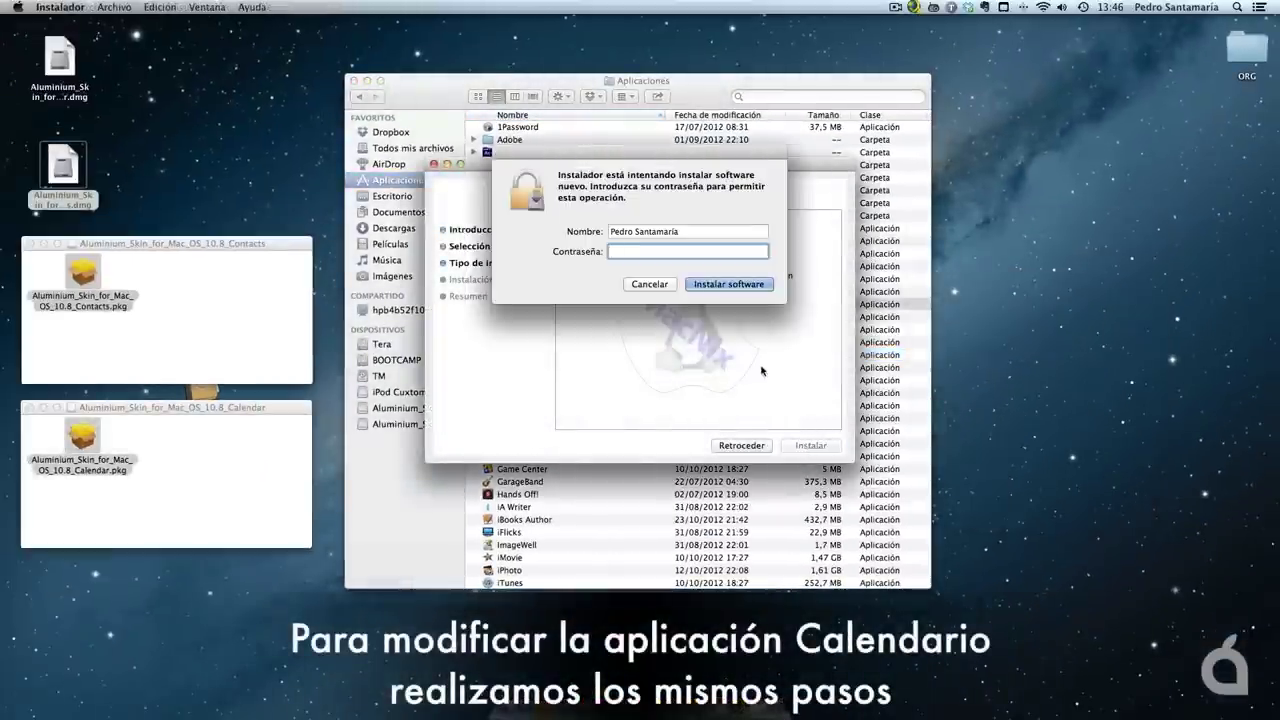
pyautogui.write('*******')
pyautogui.press('Return')
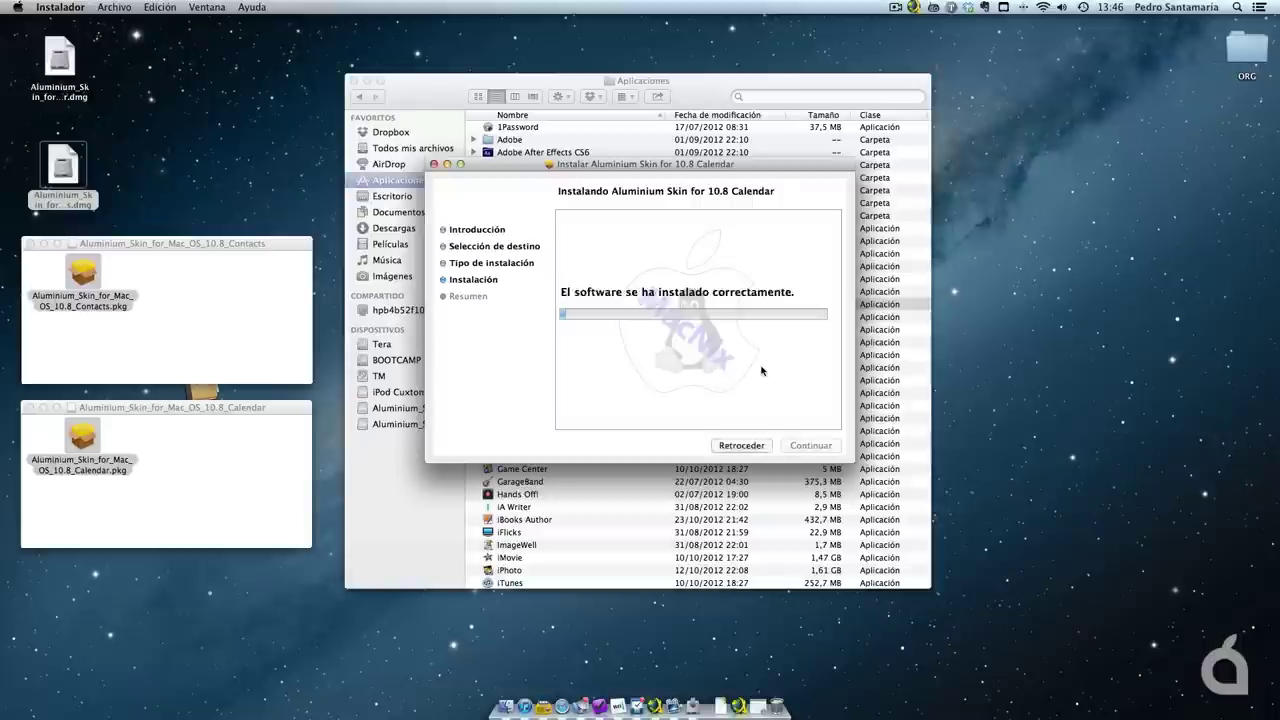
pyautogui.click(810, 445)
# - Open Calendario from the Aplicaciones folder and examine its window styling
pyautogui.doubleClick(497, 305)
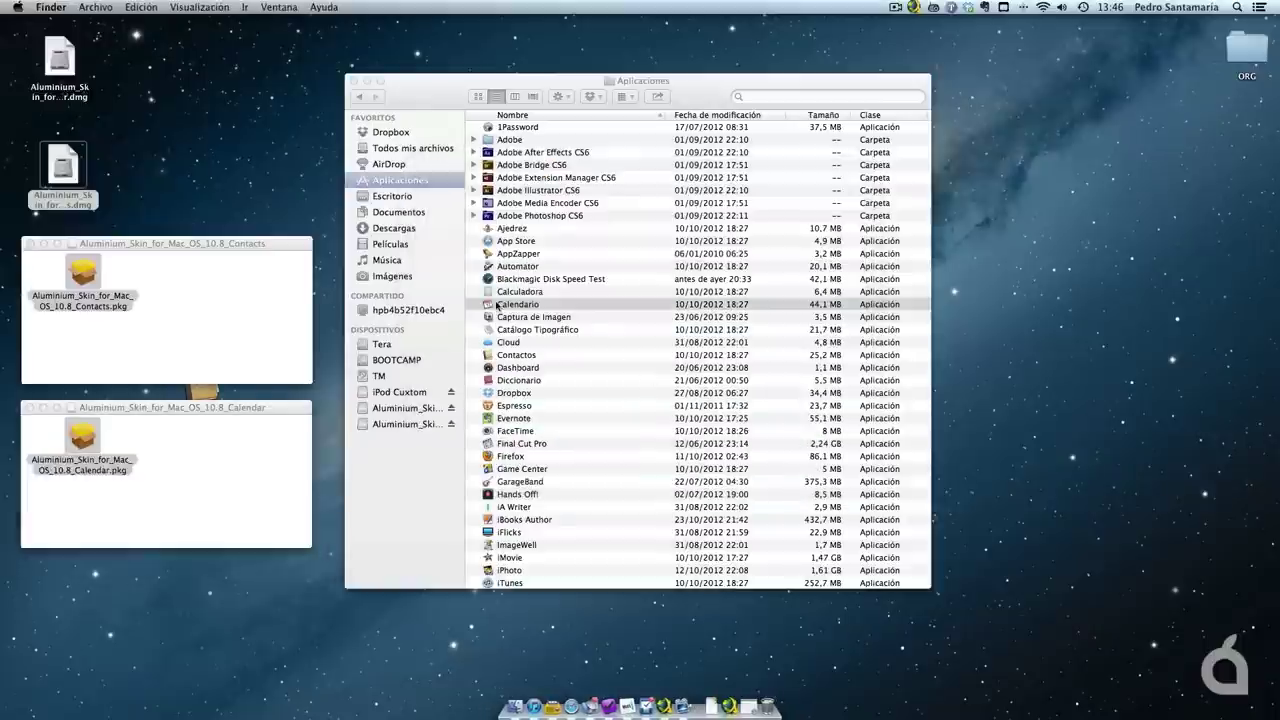
pyautogui.press('super+q')
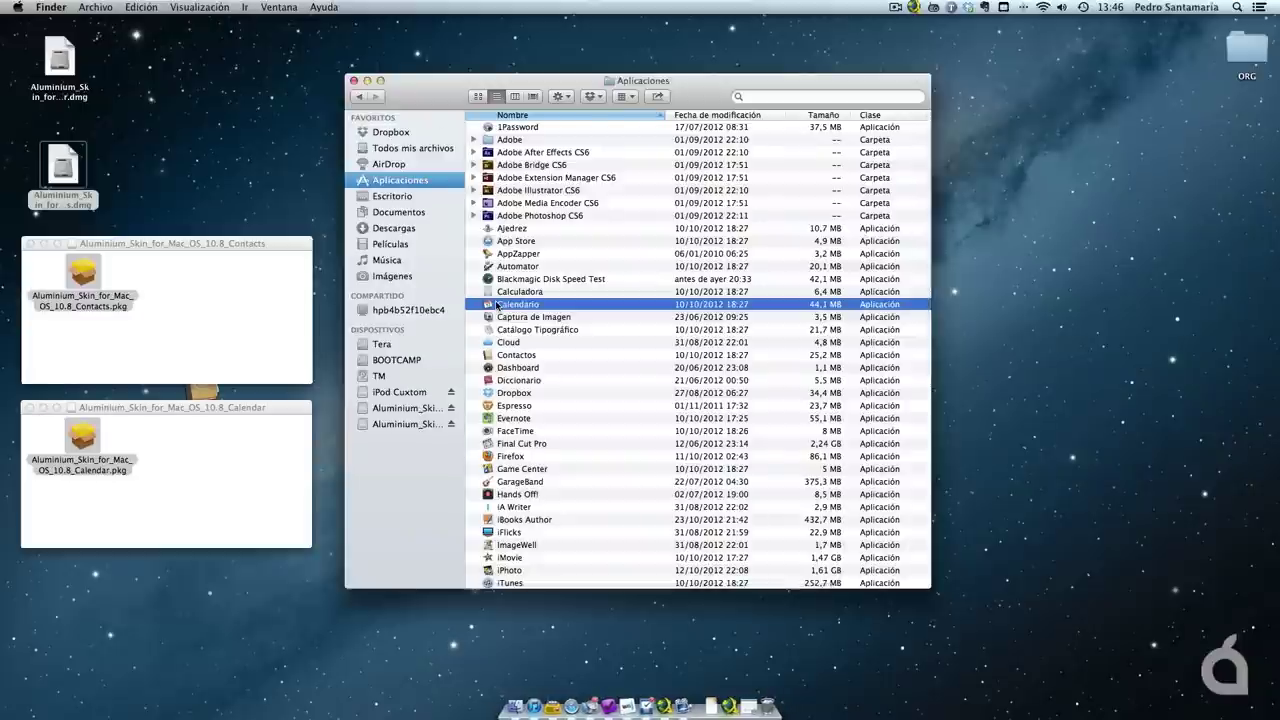
pyautogui.doubleClick(495, 305)
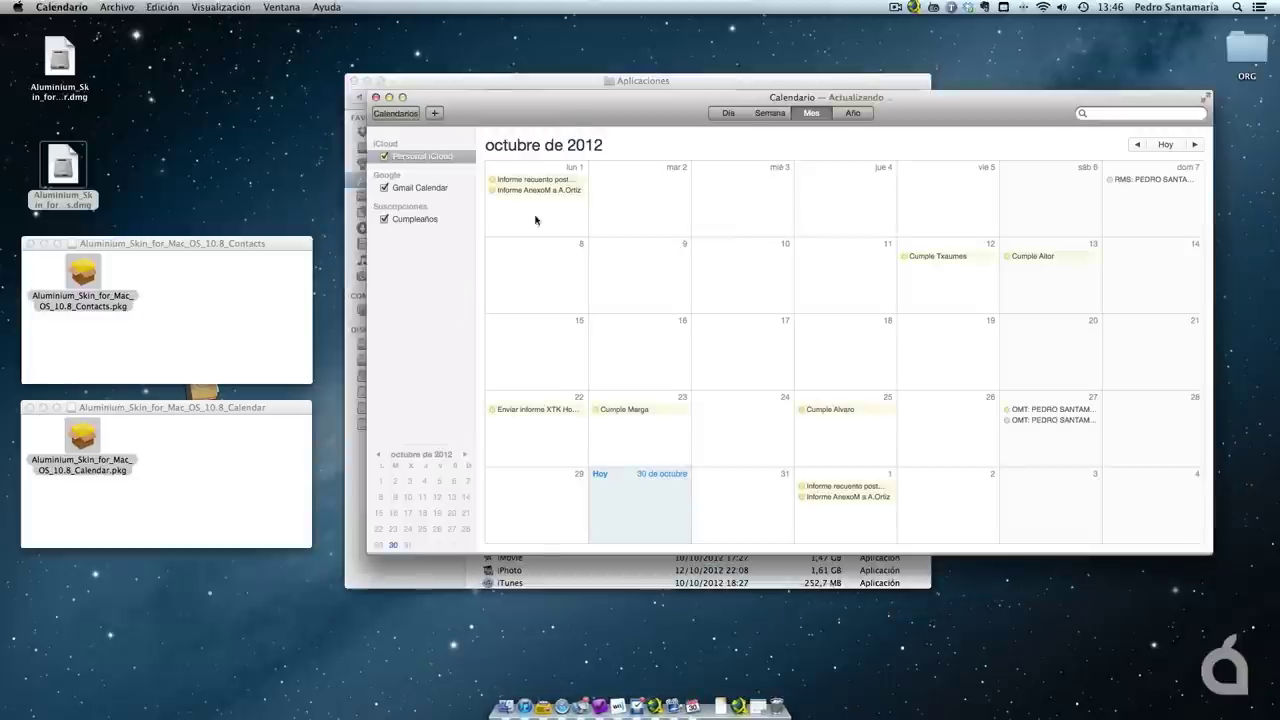
pyautogui.moveTo(572, 109); pyautogui.dragTo(566, 113)
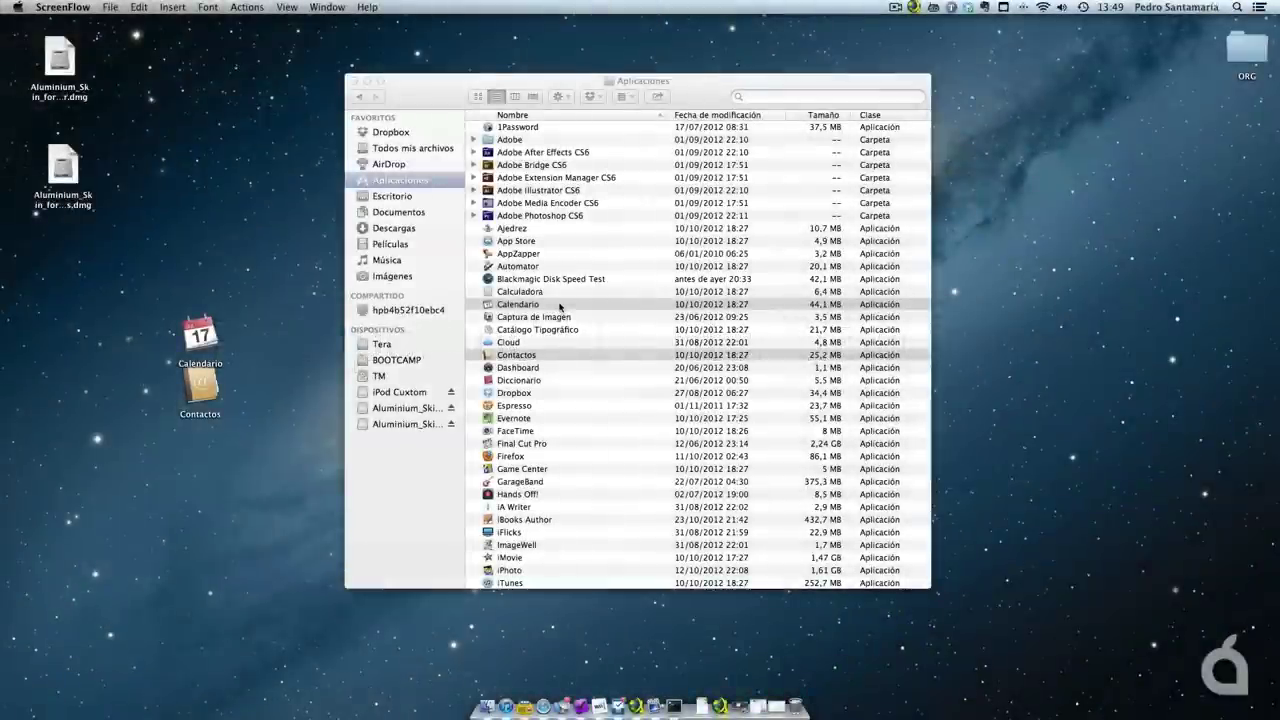
# - Try to move the Calendario and Contactos applications from the Aplicaciones folder to the Trash
pyautogui.click(560, 307)
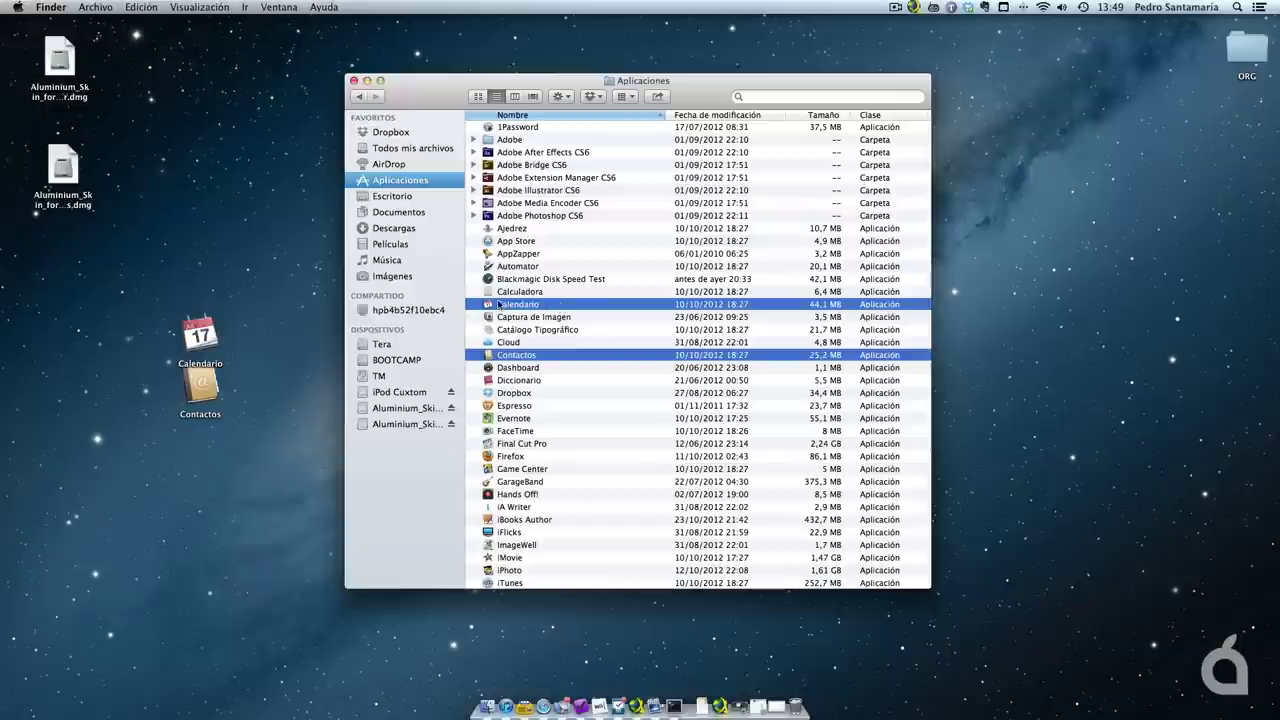
pyautogui.moveTo(560, 307); pyautogui.dragTo(797, 702)
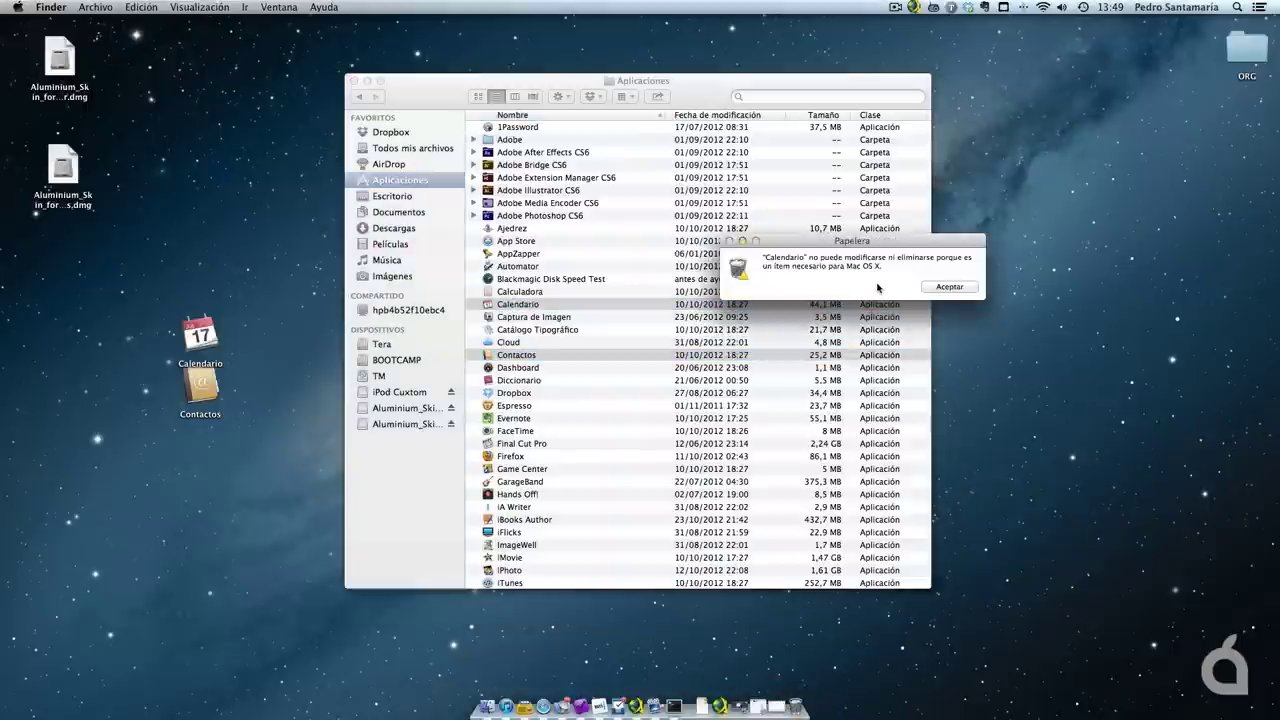
pyautogui.click(949, 287)
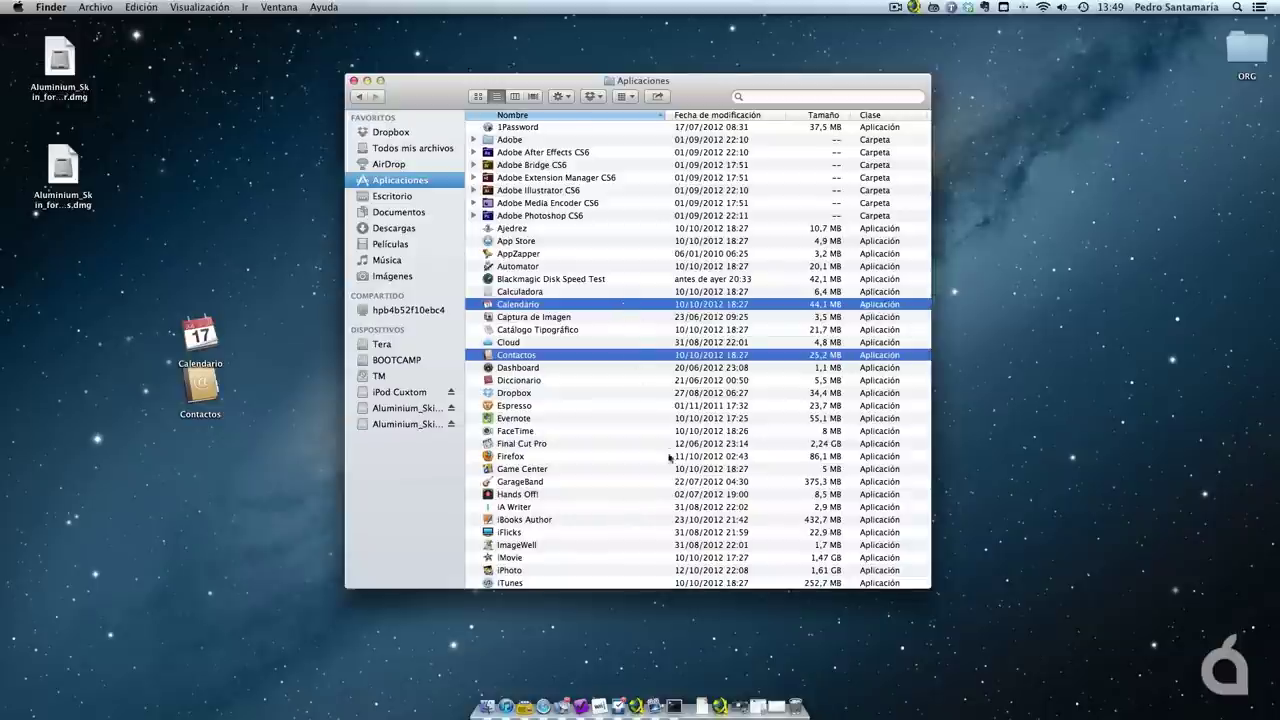
# - Switch to Terminal and delete the Calendar application with "sudo rm -rf /Applications/Calendar.app", authorizing it with the administrator password
pyautogui.click(676, 708)
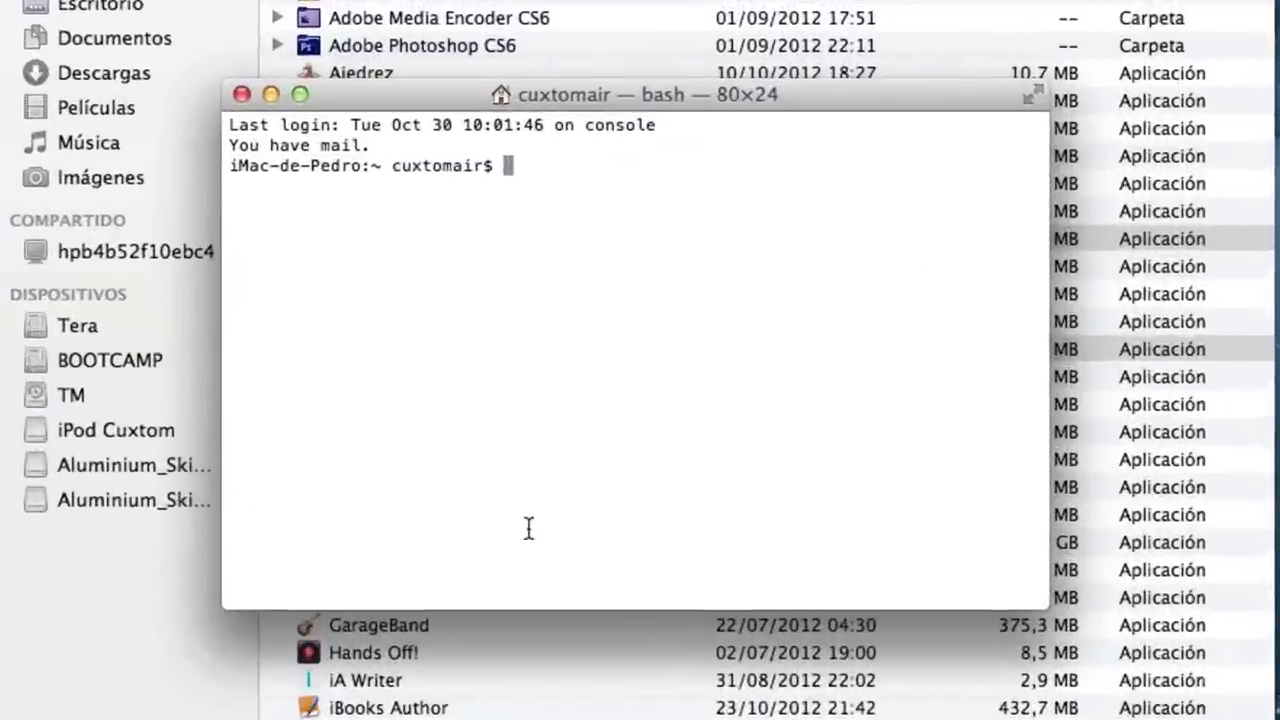
pyautogui.write('sudo rm -rf /Applications/Calendar.app')
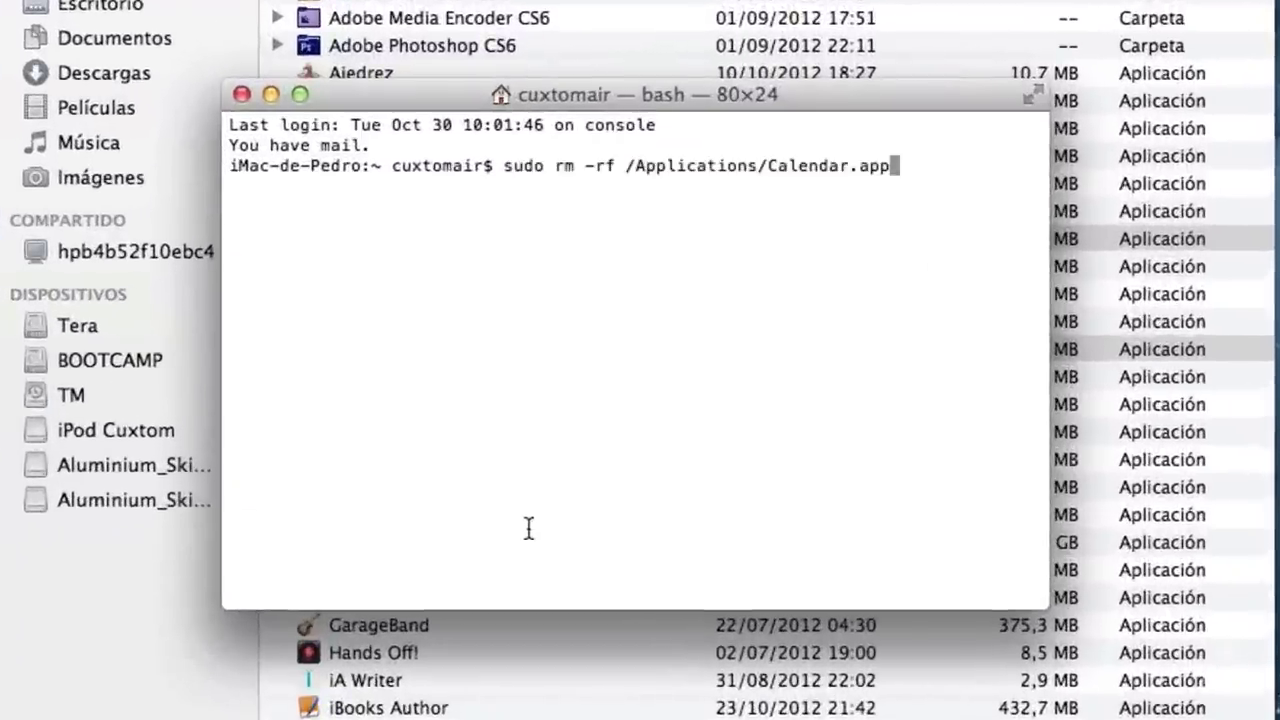
pyautogui.press('Return')
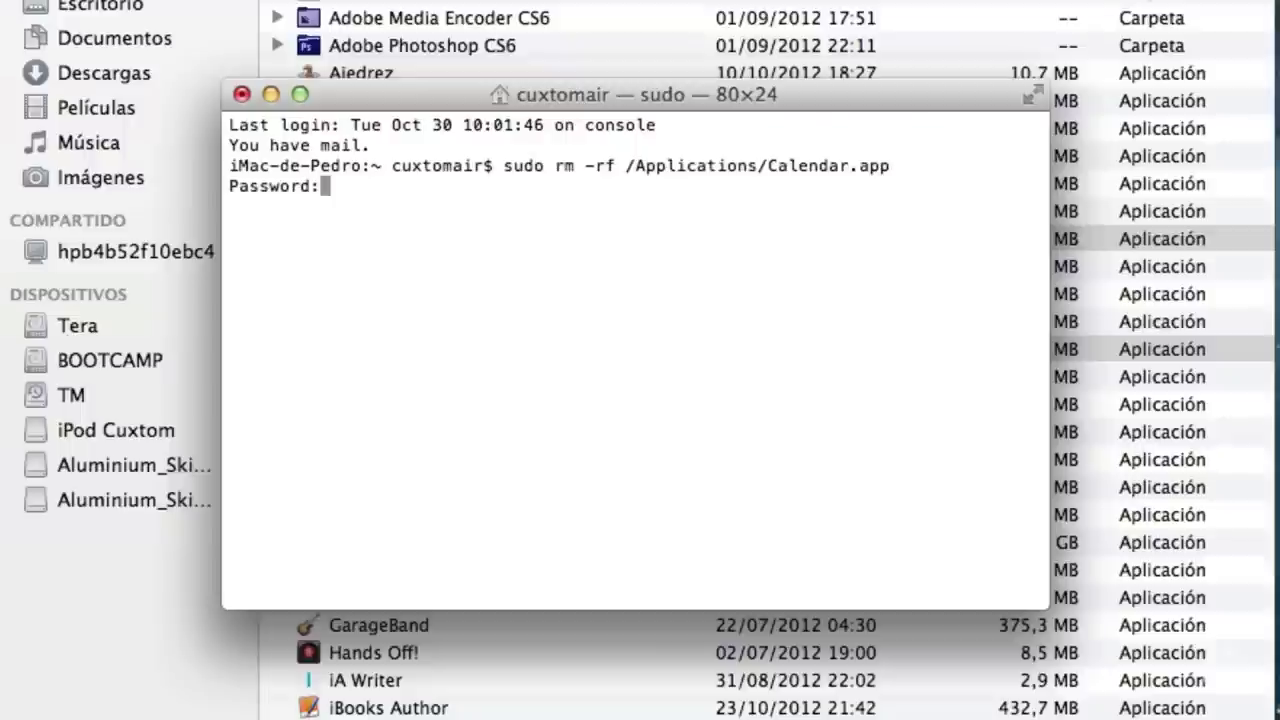
pyautogui.press('Return')
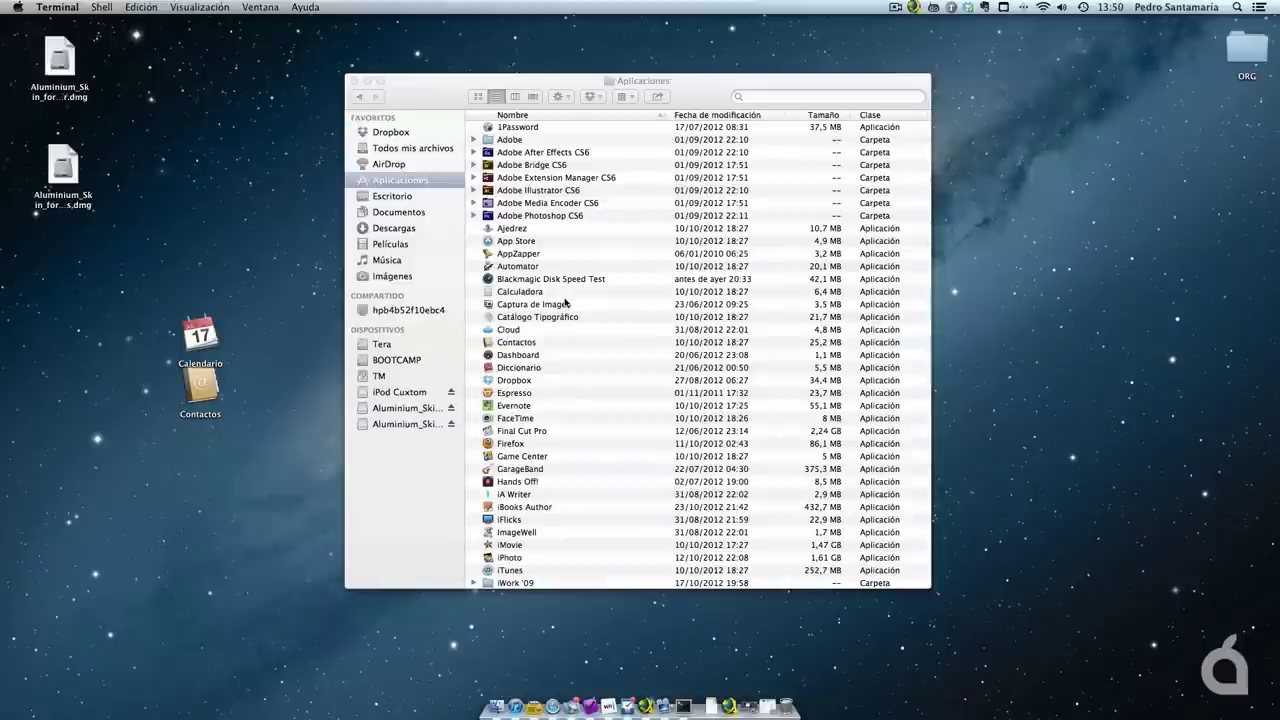
# - Move the Calendario backup from the desktop back into the Aplicaciones folder and open it to check its styling
pyautogui.click(329, 273)
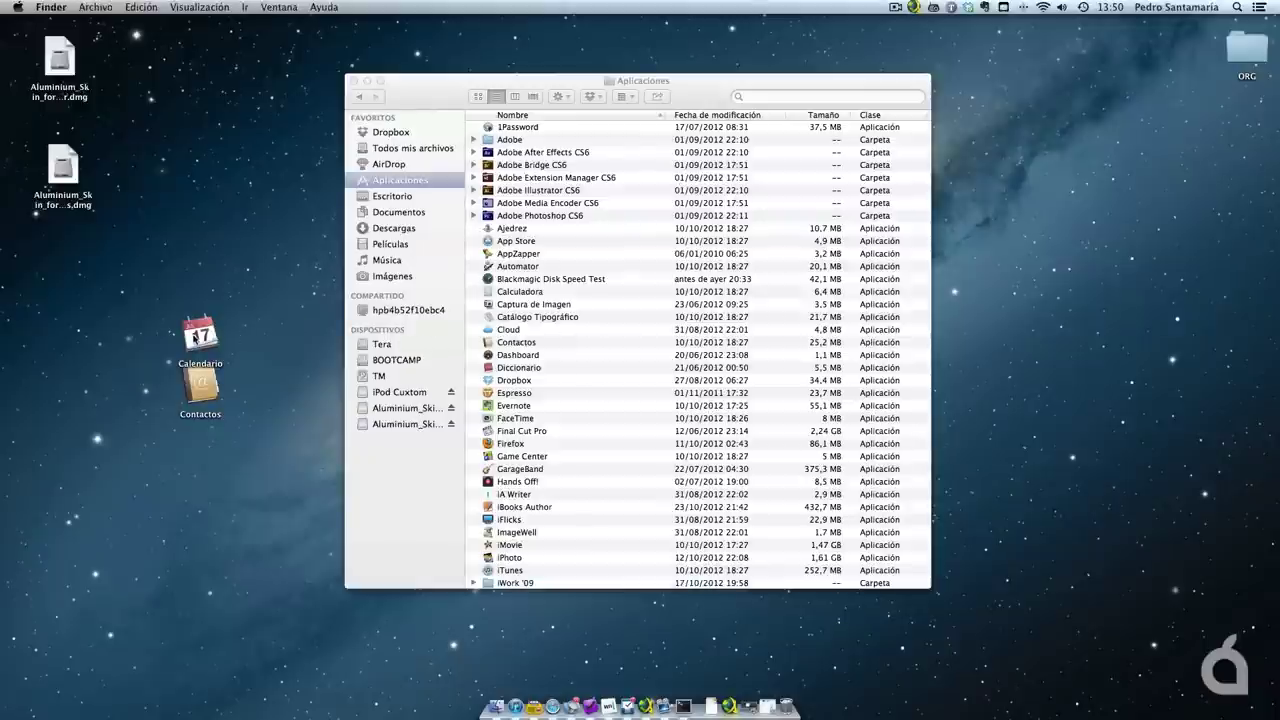
pyautogui.moveTo(195, 342); pyautogui.dragTo(631, 343)
pyautogui.doubleClick(490, 306)
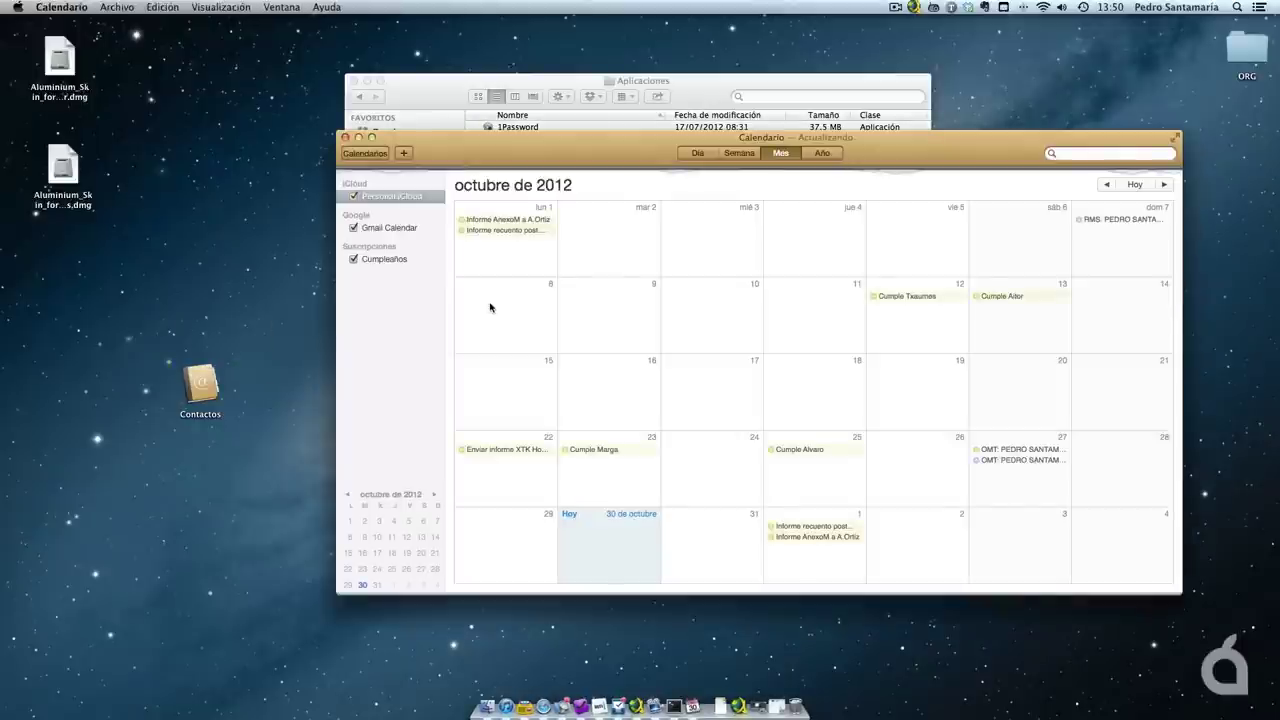
pyautogui.moveTo(564, 152); pyautogui.dragTo(520, 143)
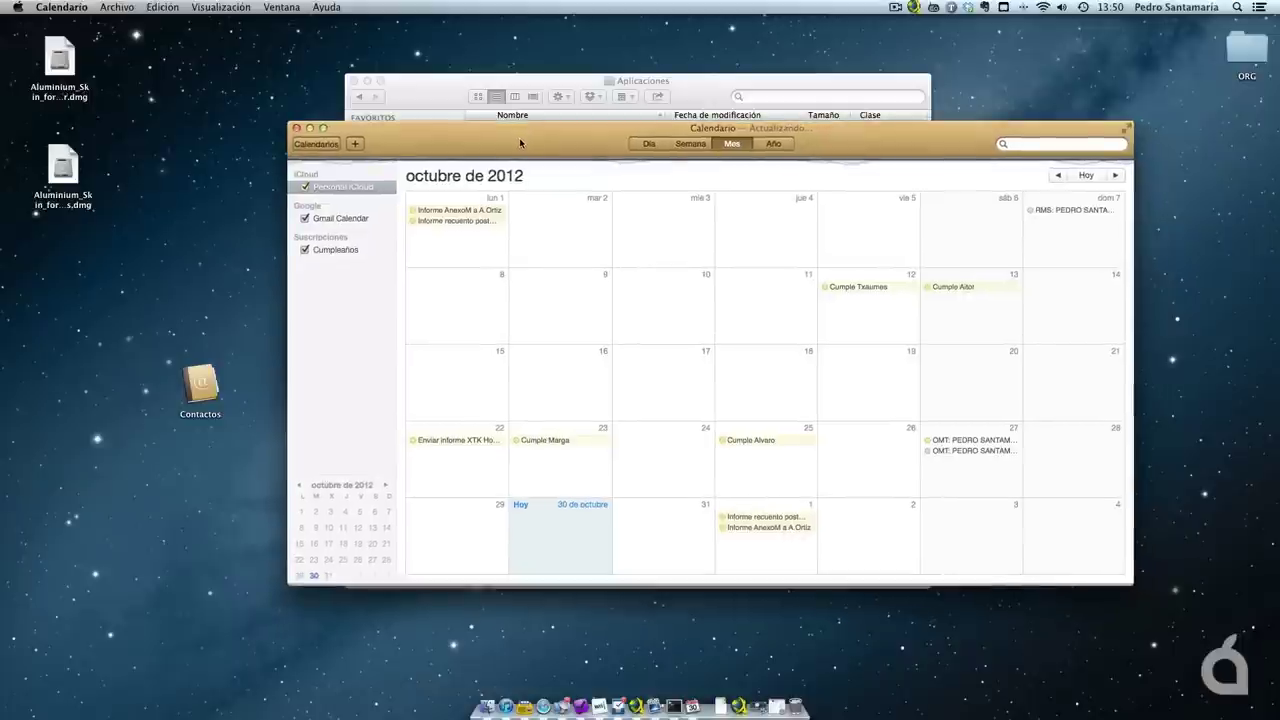